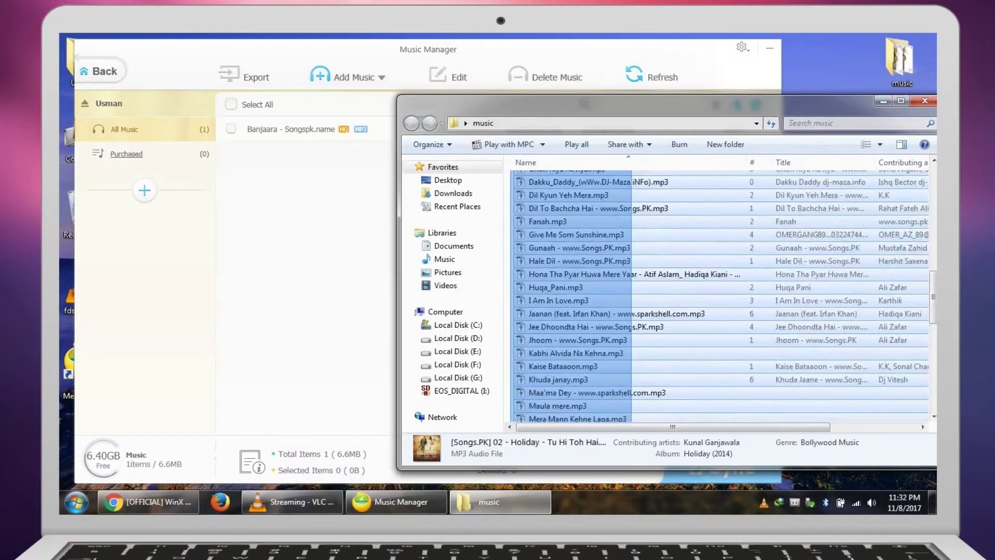
Add the selected MP3 files from the music folder to the device's All Music list in Music Manager.
scroll(721, 296, "down", 5)
left_click_drag(580, 270, 430, 339)
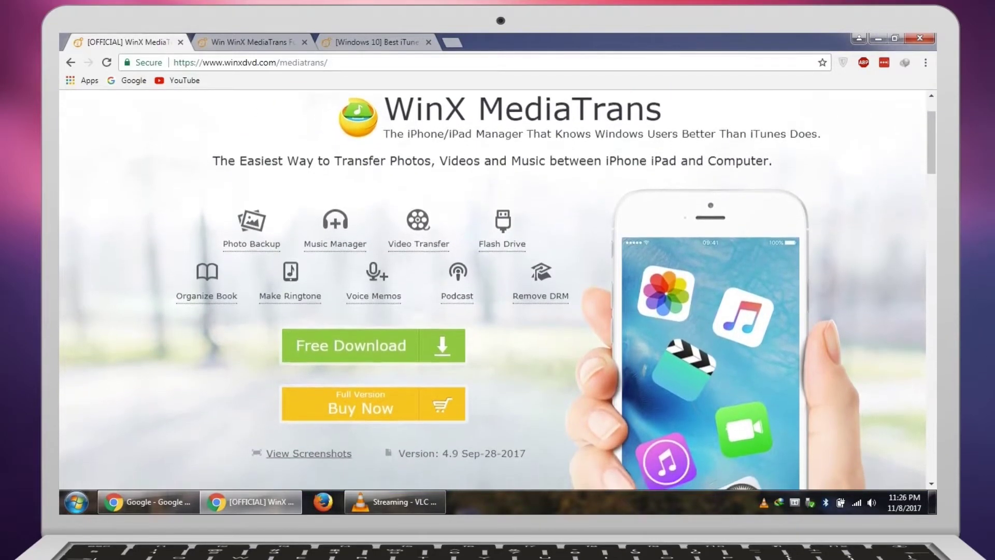
Examine the WinX MediaTrans Giveaway & Promo page, including its heading and web address.
key("ctrl+Tab")
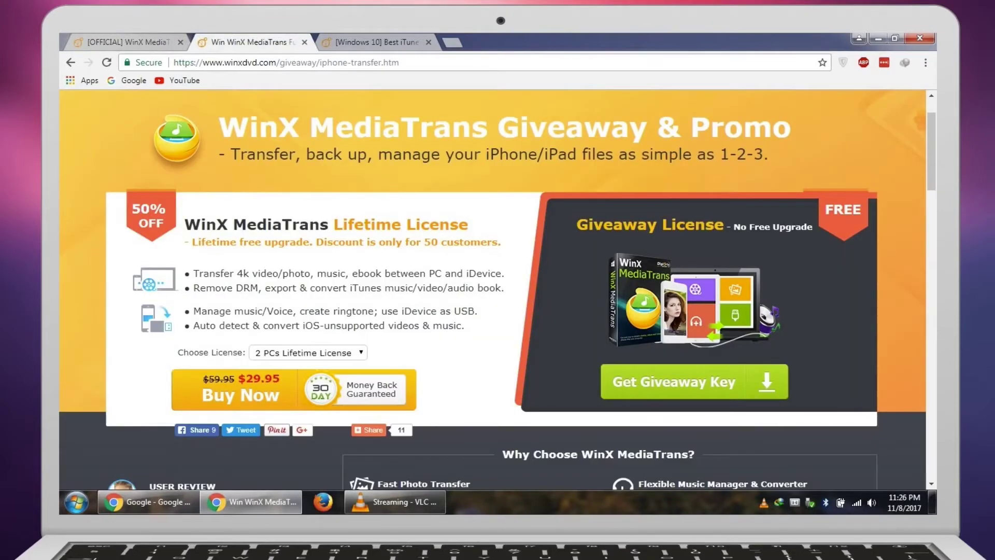
double_click(573, 127)
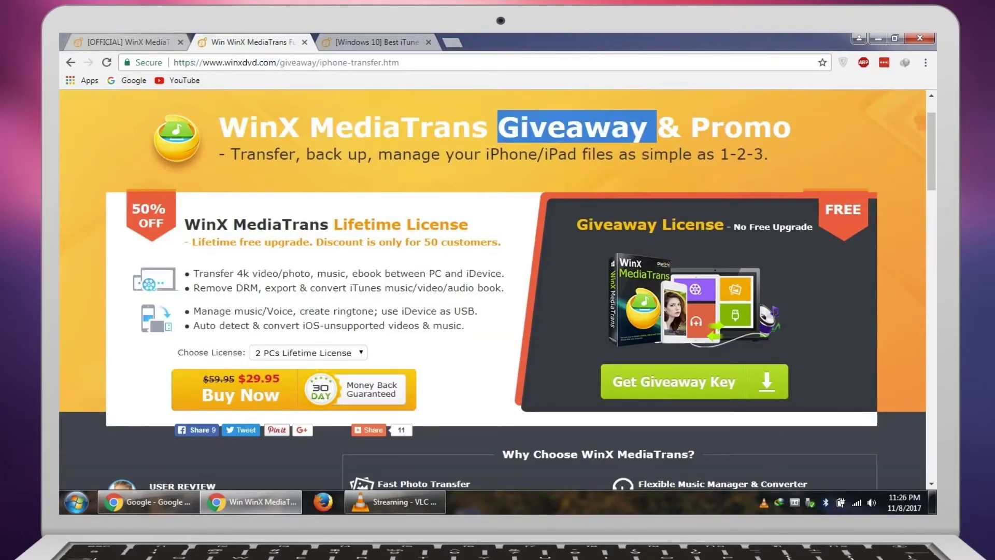
double_click(740, 128)
left_click(685, 127)
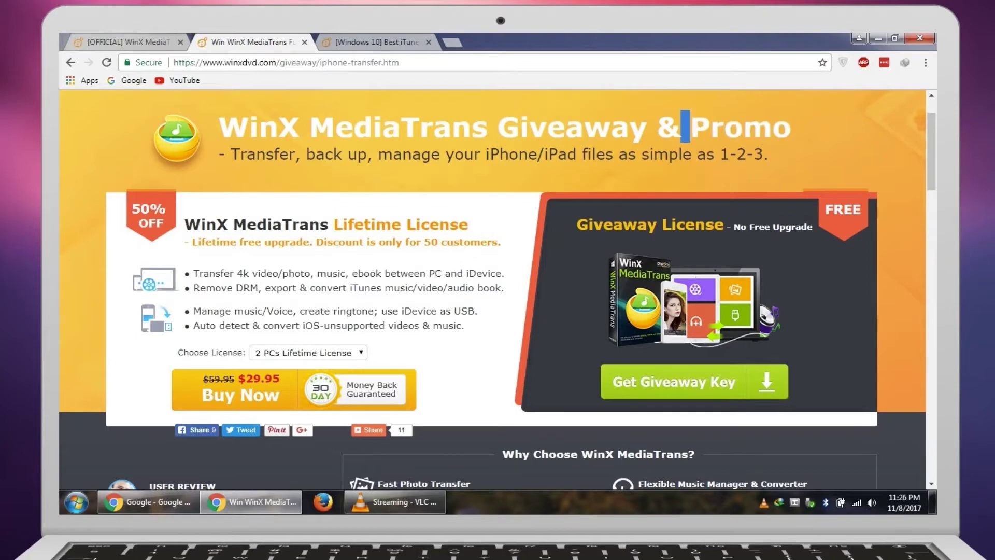
left_click_drag(399, 63, 288, 62)
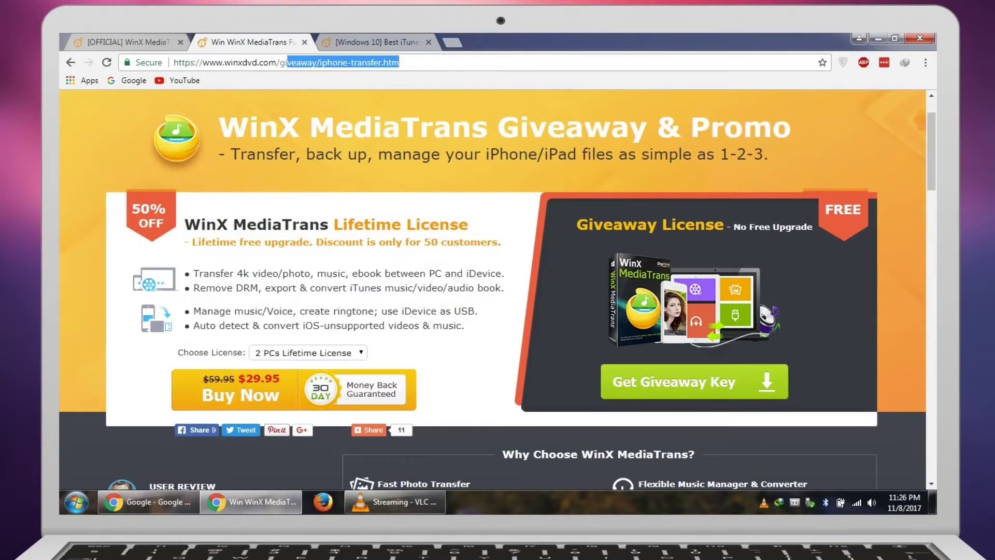
left_click(288, 63)
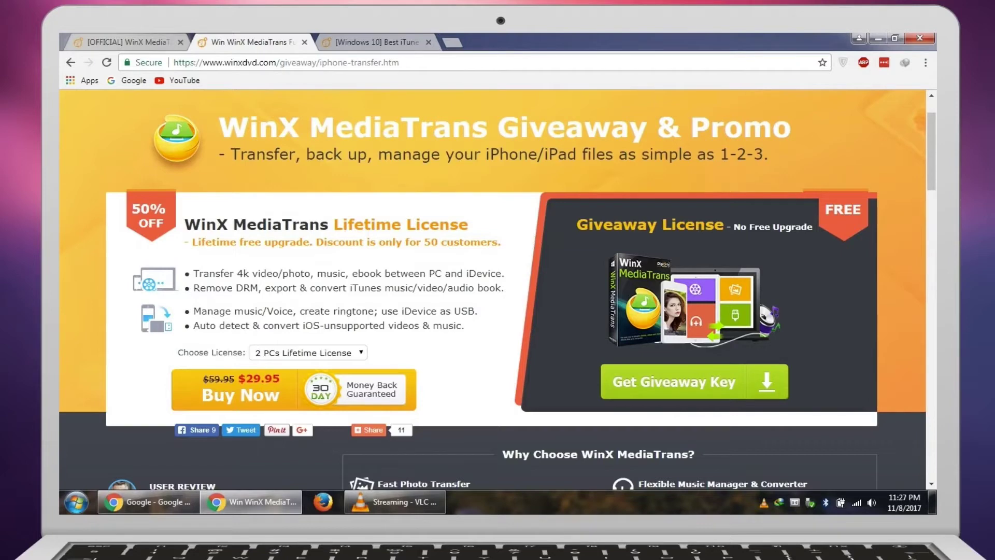
Review the two-way transfer, iTunes vs MediaTrans and feature sections of the iTunes alternative page.
left_click(376, 42)
left_click_drag(932, 207, 931, 260)
scroll(492, 311, "up", 1)
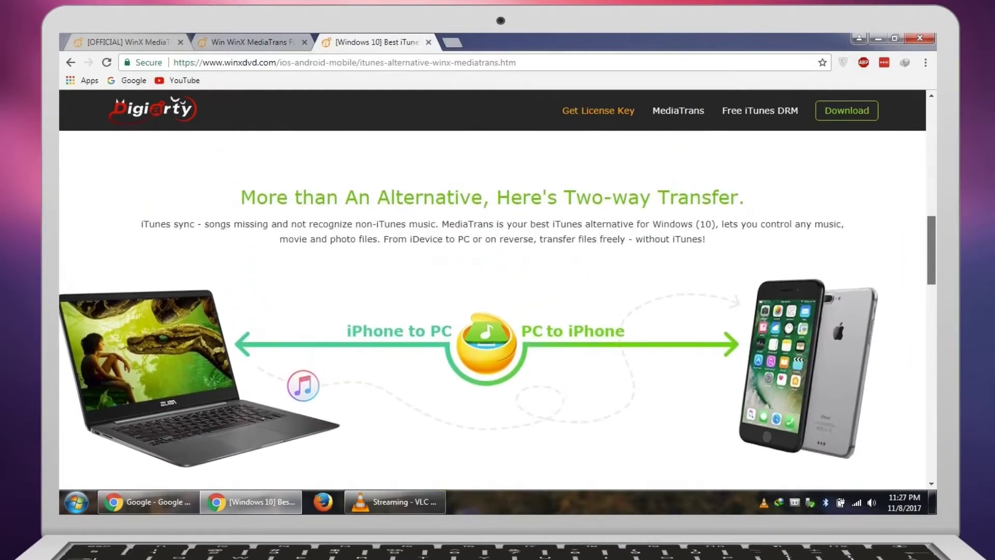
scroll(492, 311, "down", 1)
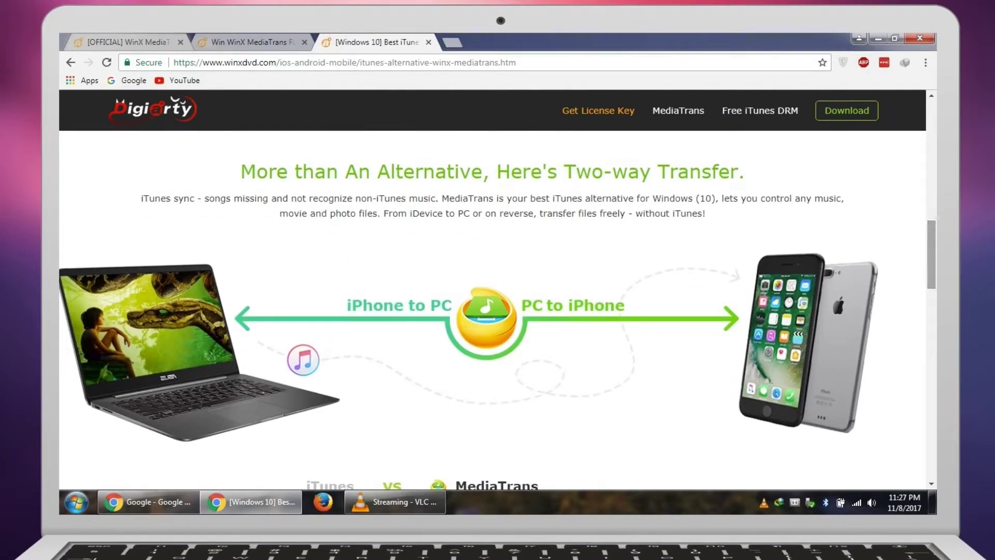
scroll(498, 311, "down", 6)
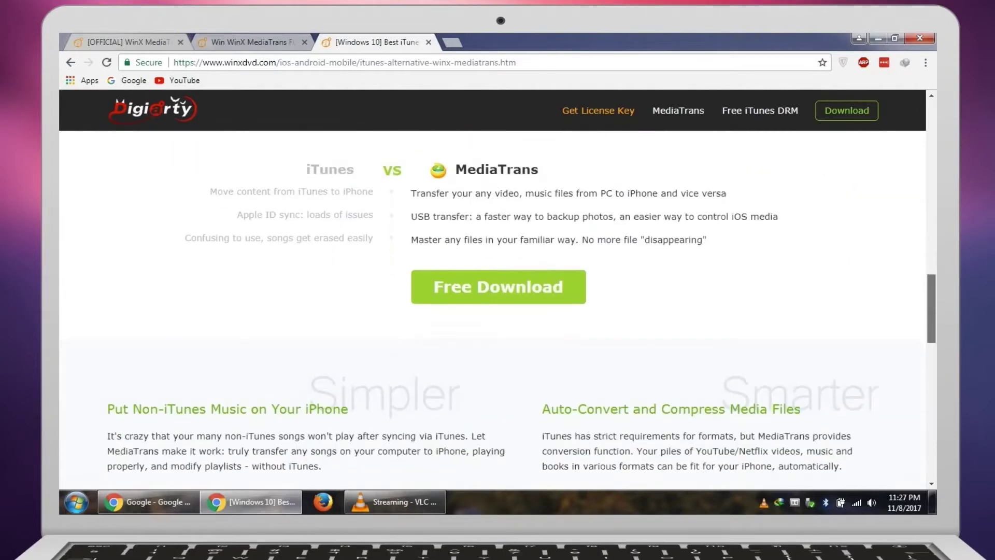
scroll(497, 311, "down", 5)
scroll(497, 311, "up", 1)
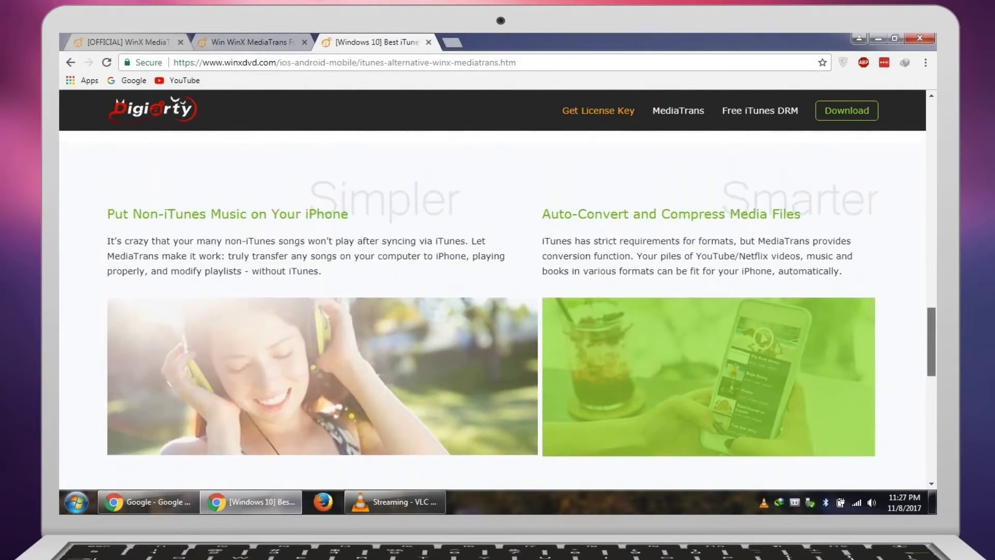
Request the free giveaway key for WinX MediaTrans and download winx-mediatrans-setup.zip.
key("ctrl+shift+Tab")
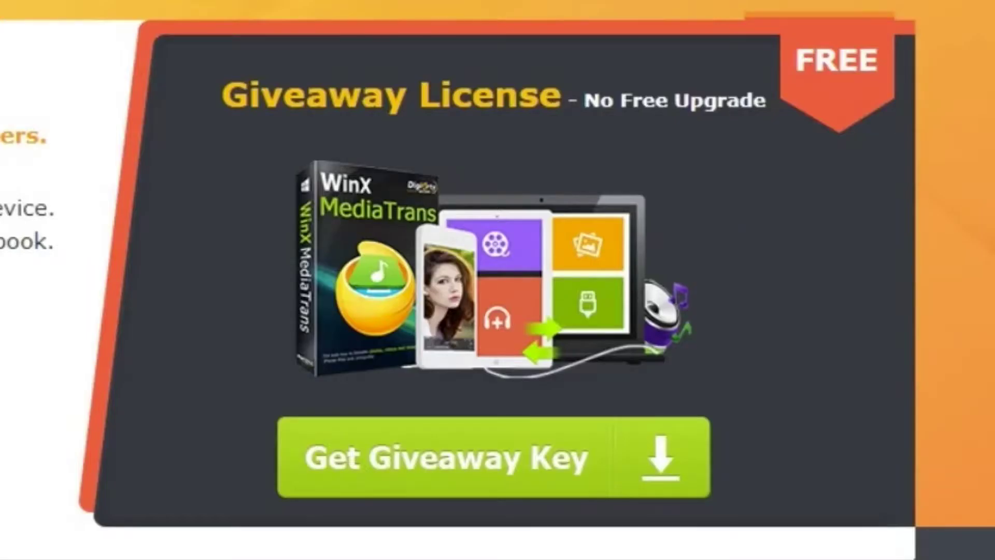
left_click(493, 457)
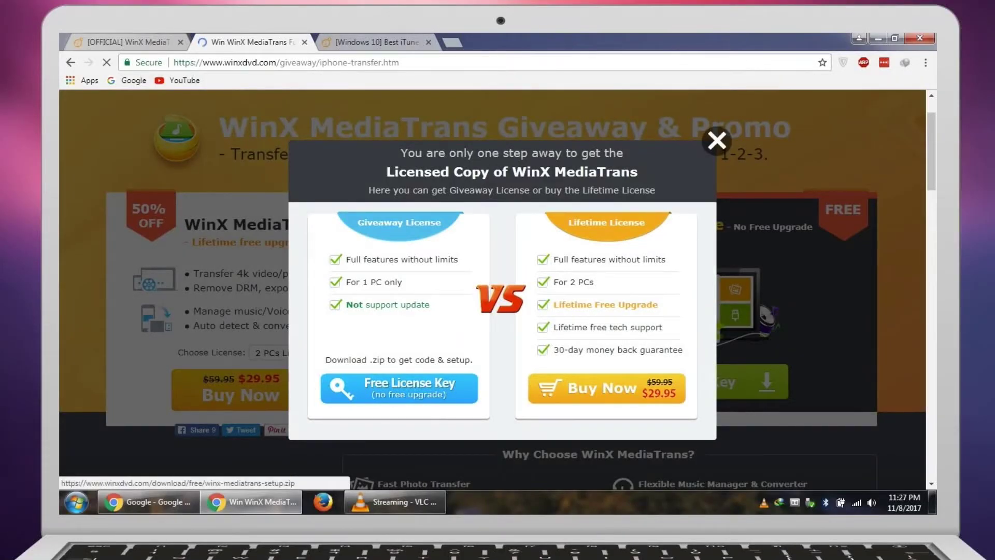
key("Return")
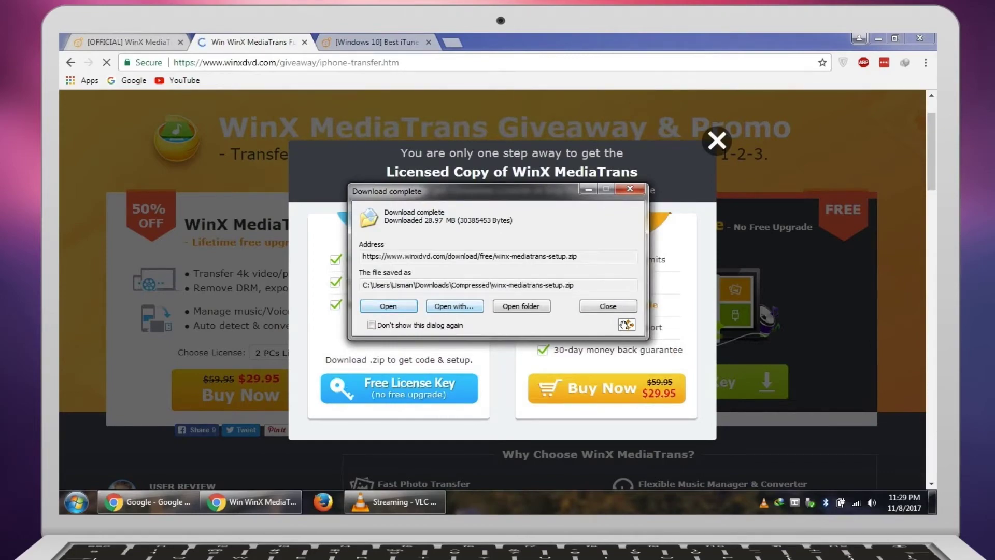
Open the downloaded winx-mediatrans-setup.zip archive and enter its winx-mediatrans-setup folder.
left_click(389, 307)
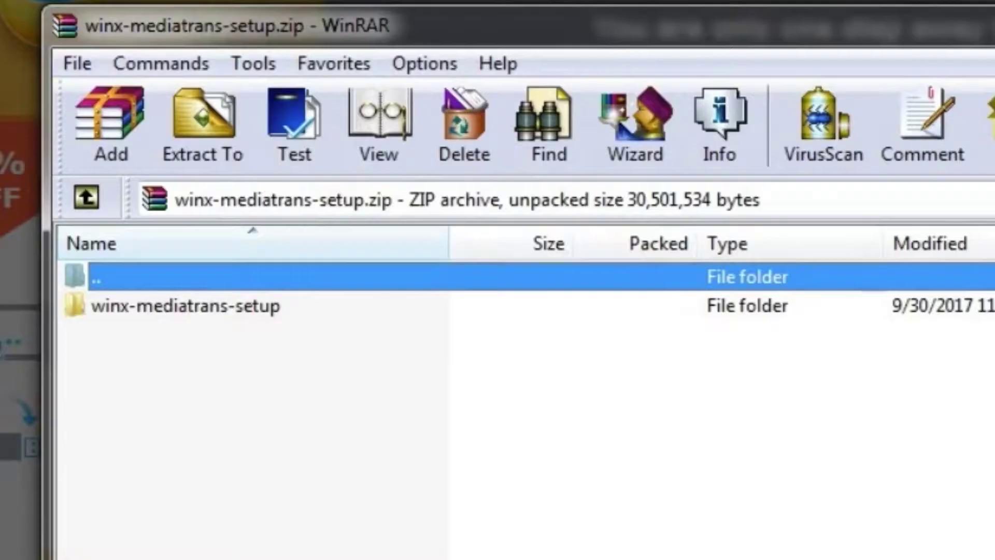
left_click(276, 268)
left_click(467, 394)
double_click(186, 306)
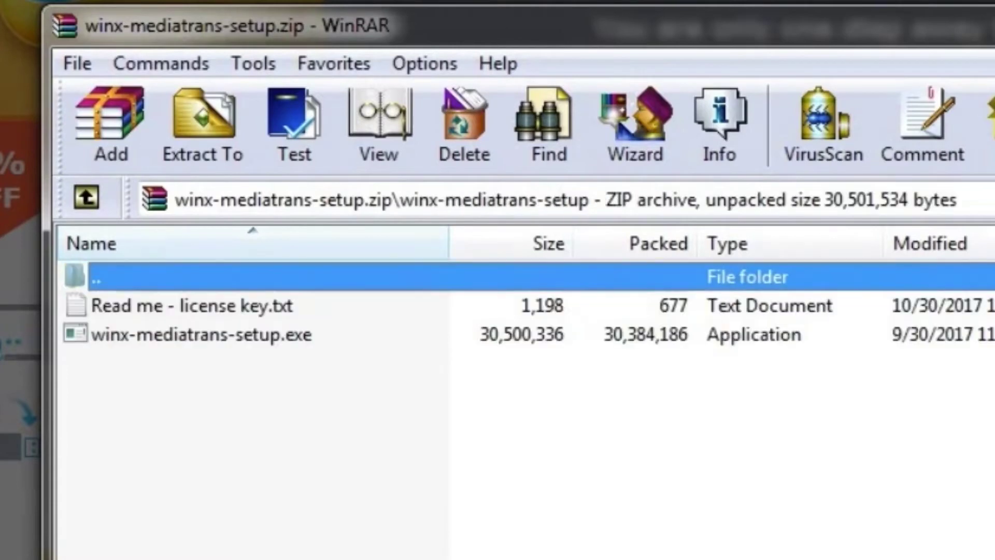
left_click(466, 394)
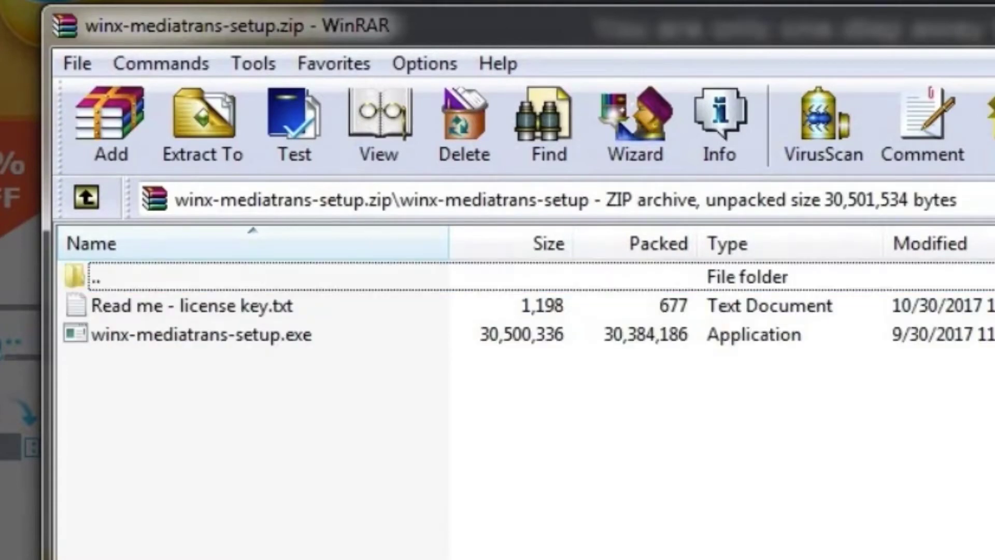
Install WinX MediaTrans from winx-mediatrans-setup.exe and launch it, dismissing the special offer pop-up.
double_click(201, 335)
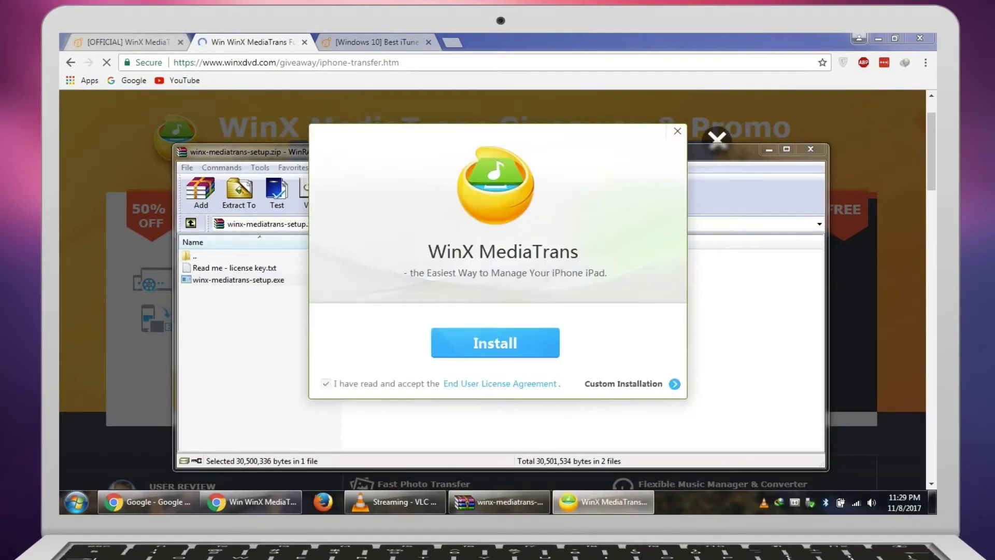
left_click(495, 343)
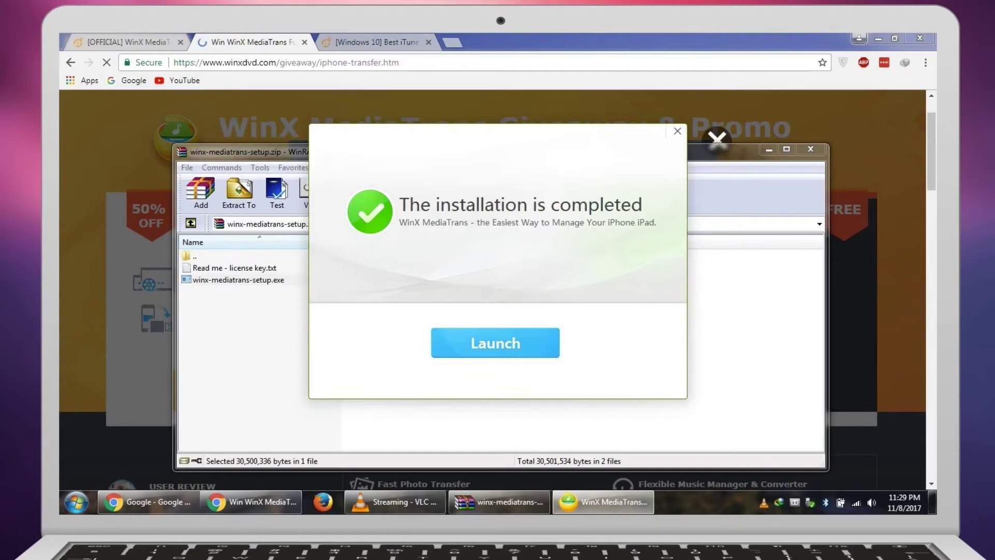
left_click(495, 342)
left_click(495, 343)
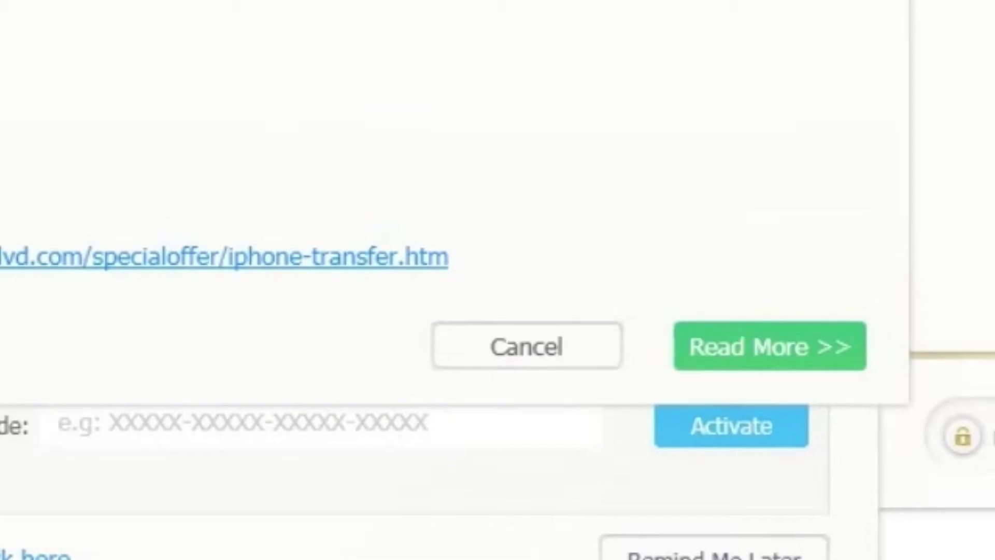
left_click(528, 347)
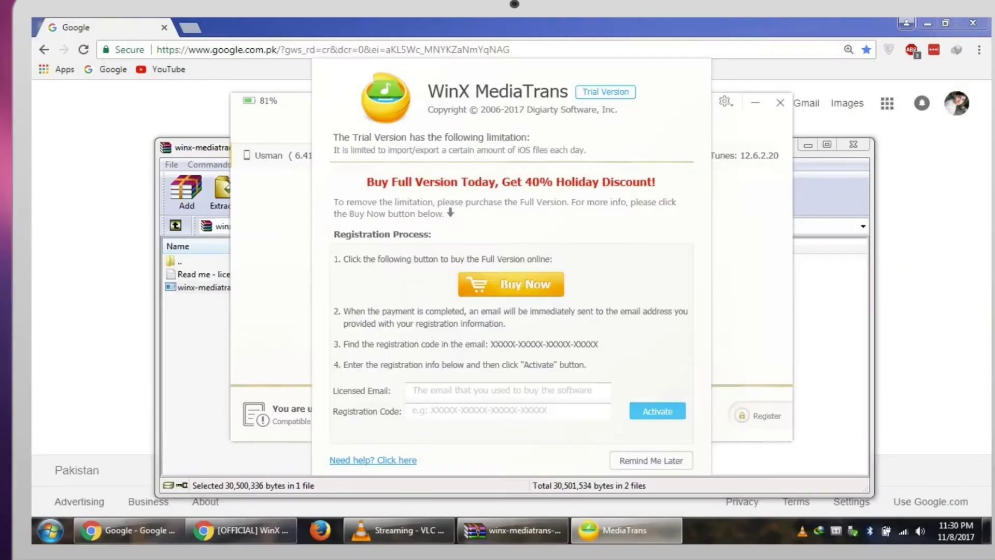
Open Read me - license key.txt from the archive and turn on word wrap.
left_click(197, 352)
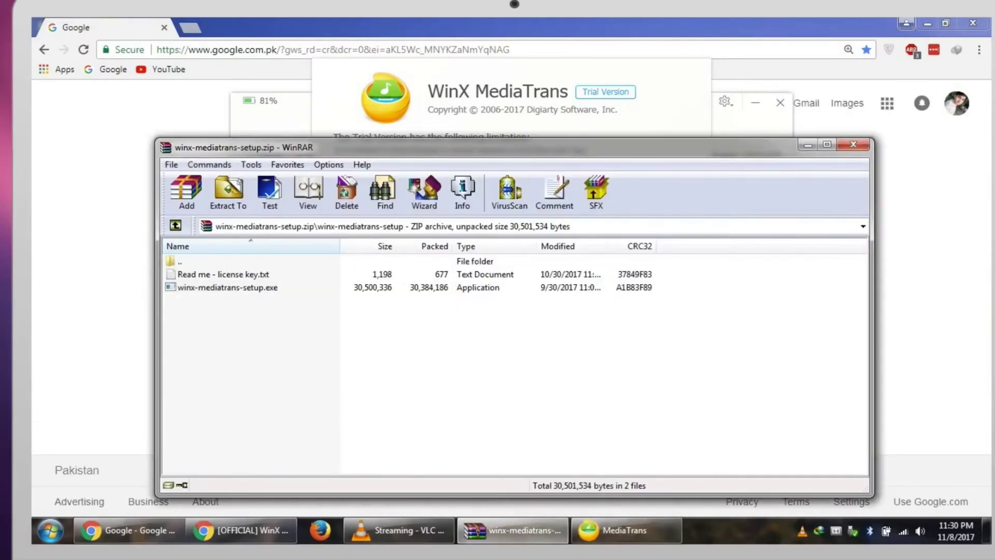
double_click(223, 274)
left_click_drag(467, 181, 465, 115)
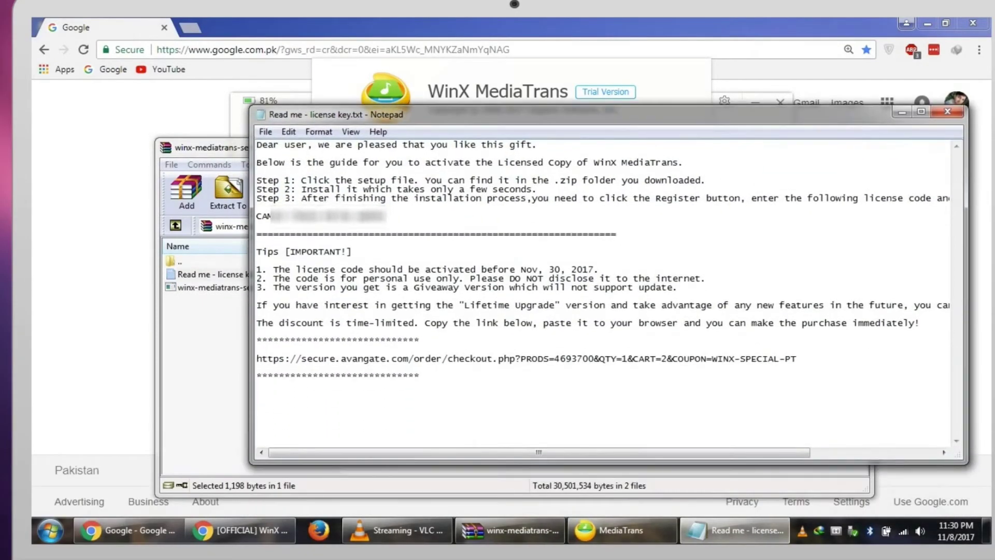
key("alt+o")
key("w")
Copy the license code from the read-me file and close the file.
left_click_drag(386, 225, 256, 222)
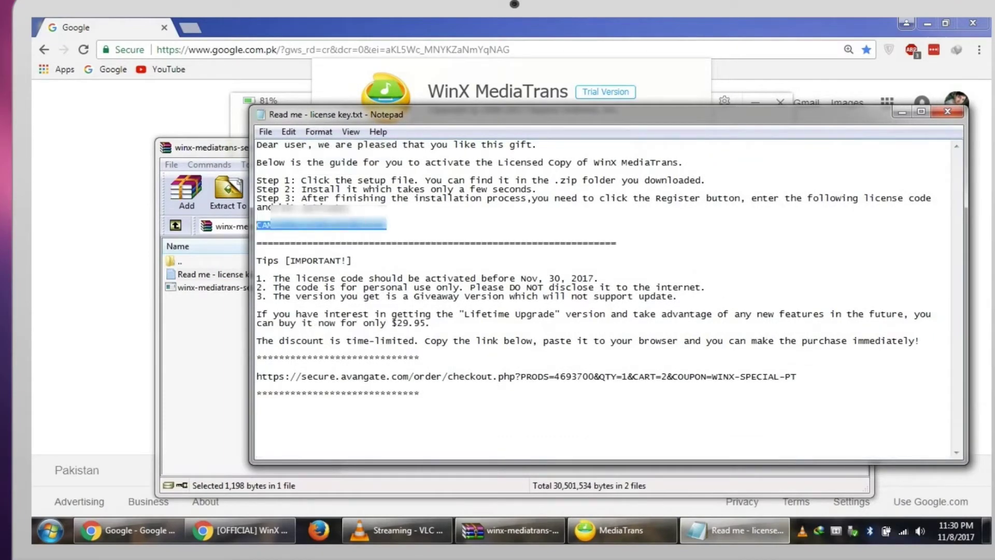
right_click(354, 227)
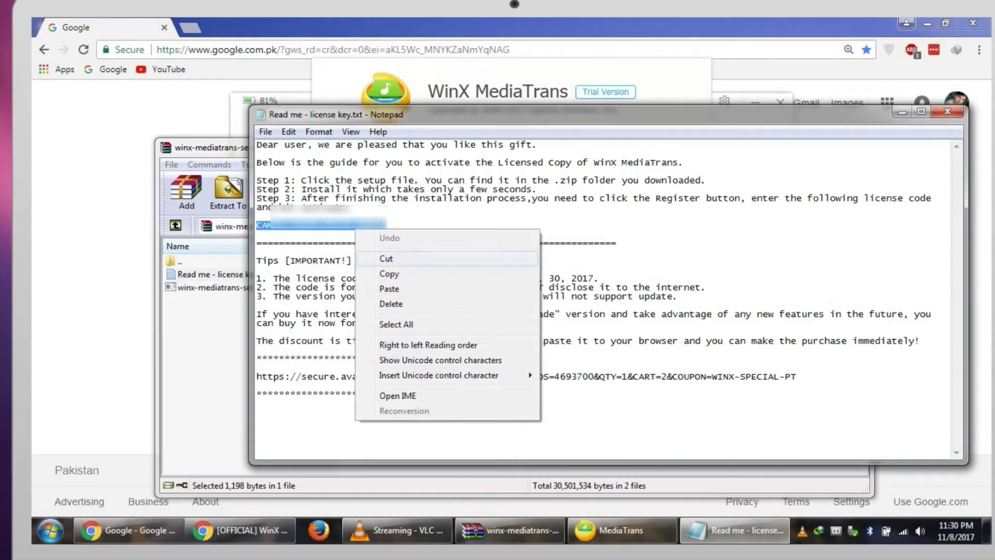
left_click(384, 275)
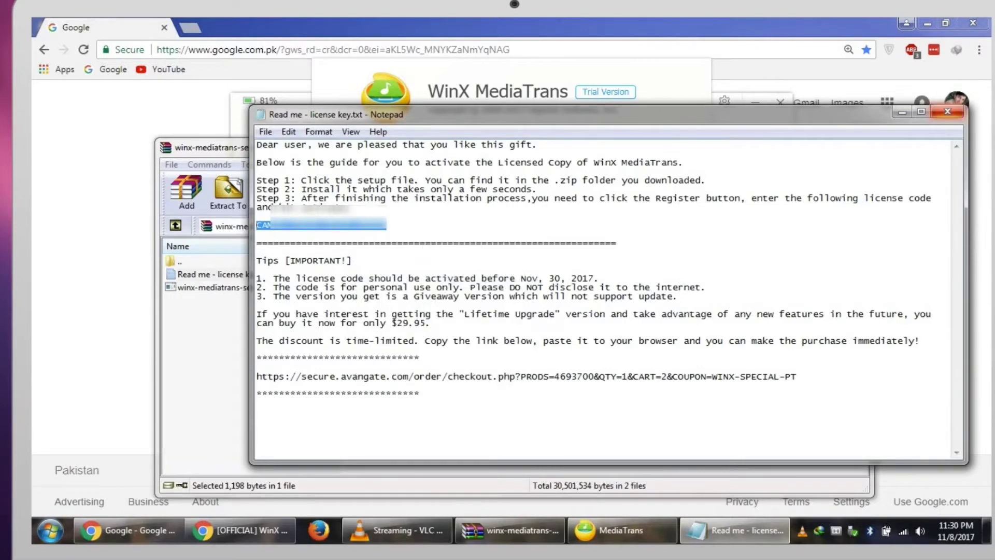
left_click(947, 111)
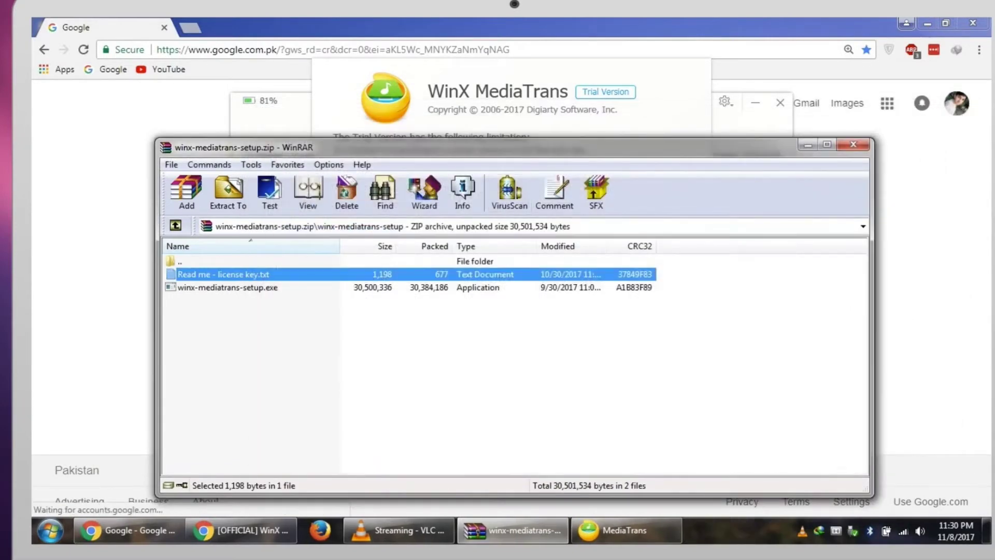
Paste the copied license code into the Registration Code field of MediaTrans and activate the Licensed Email field.
left_click(622, 530)
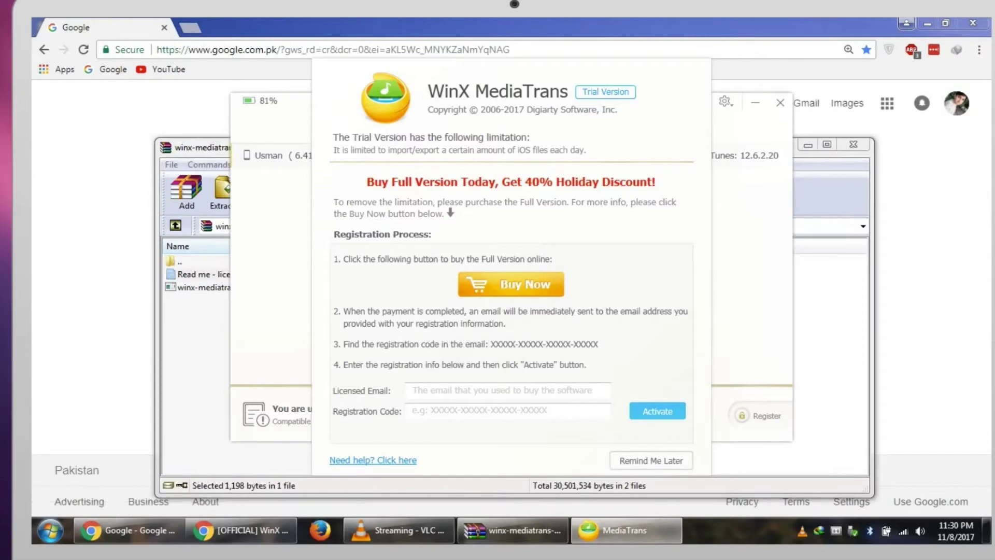
left_click(487, 411)
right_click(488, 413)
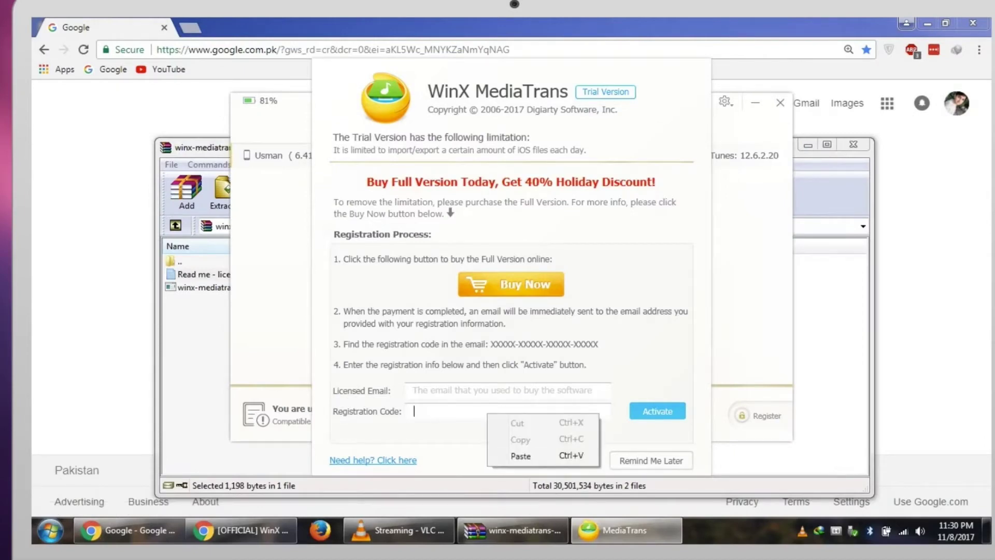
left_click(521, 455)
left_click(487, 390)
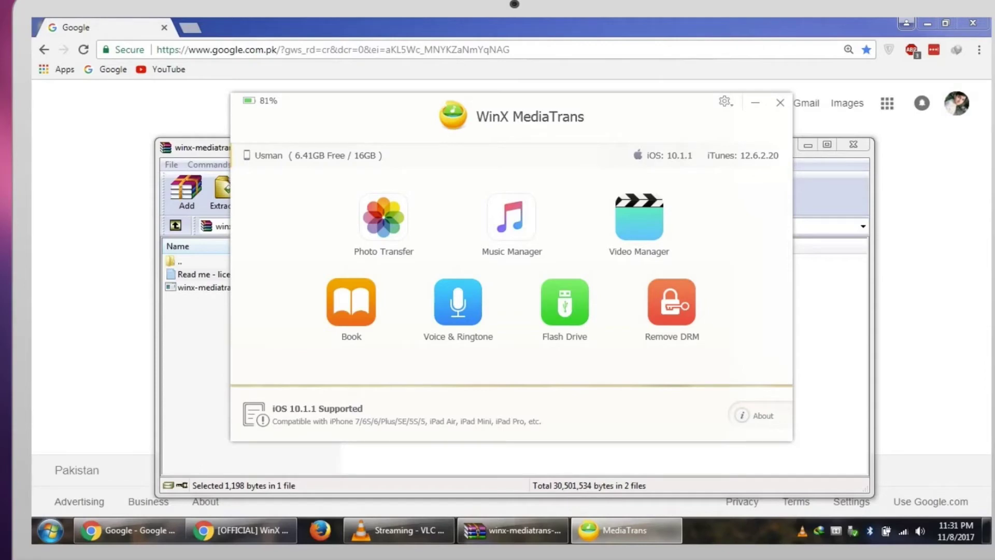
Close the WinRAR archive and open Music Manager, repositioning the MediaTrans window on the desktop.
left_click(854, 144)
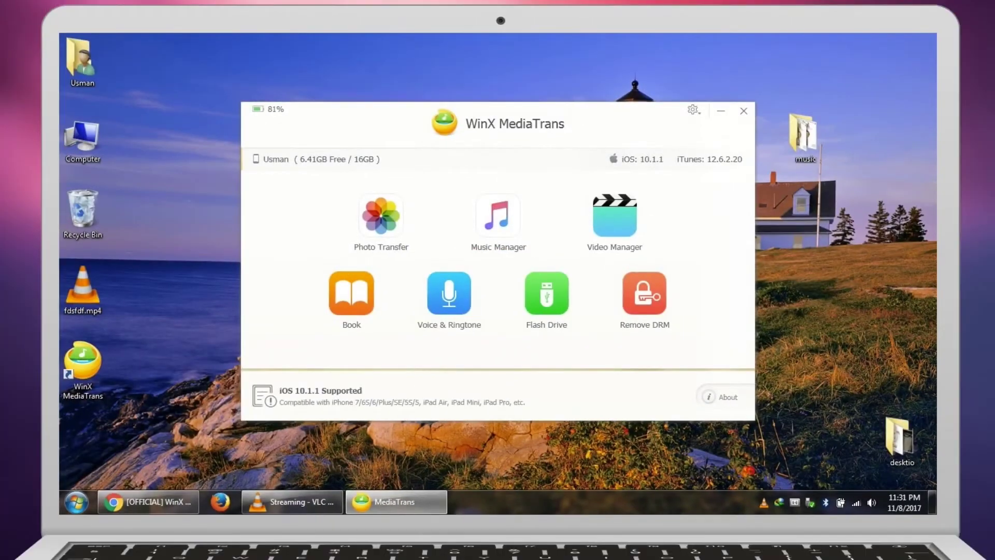
left_click_drag(498, 124, 424, 102)
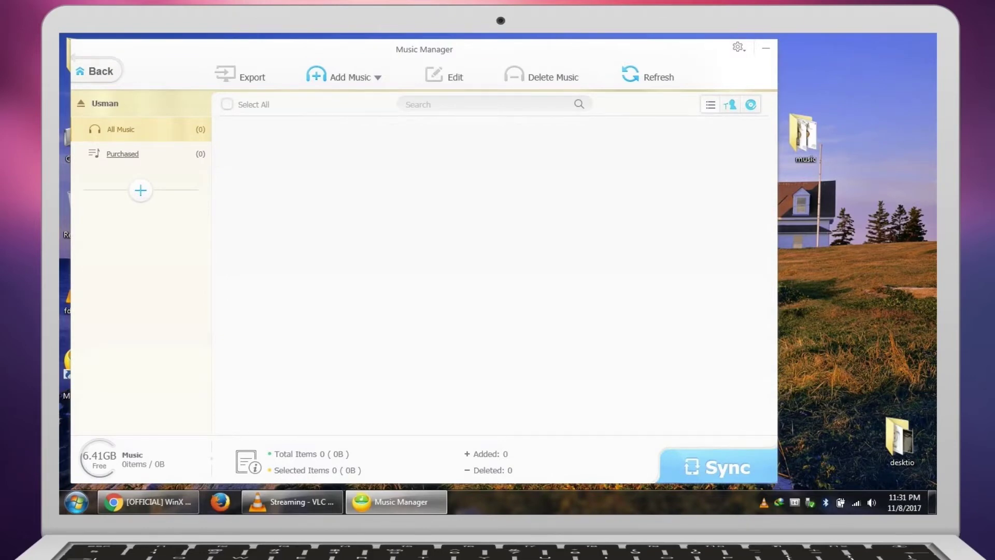
left_click_drag(596, 50, 600, 50)
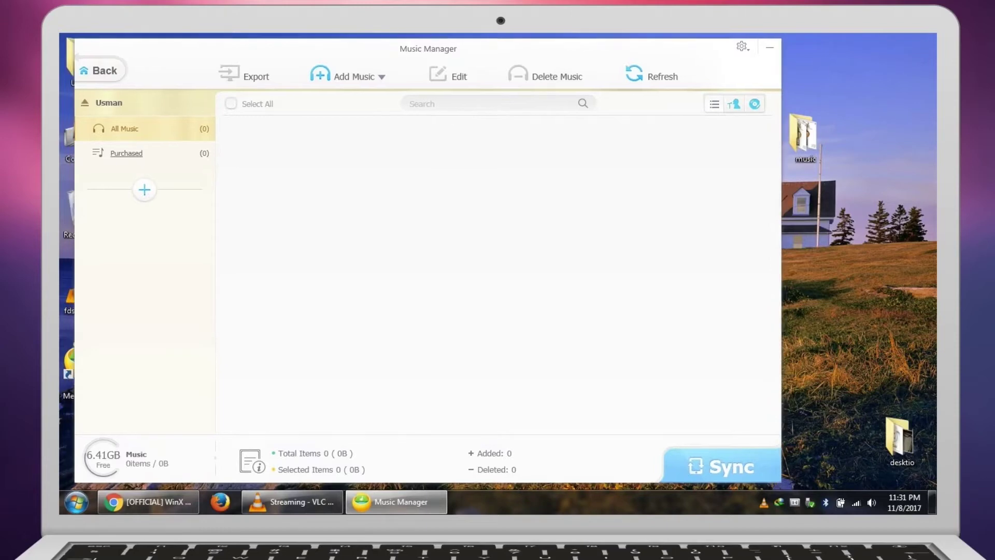
Open the desktop's music folder alongside Music Manager and widen its Name column to show full file names.
left_click_drag(804, 135, 909, 79)
double_click(902, 60)
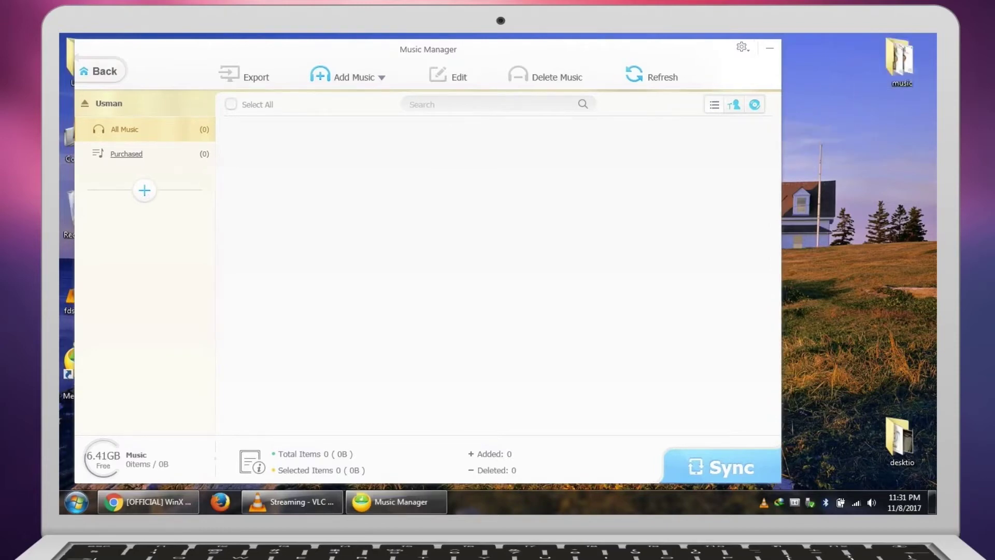
left_click_drag(648, 62, 630, 100)
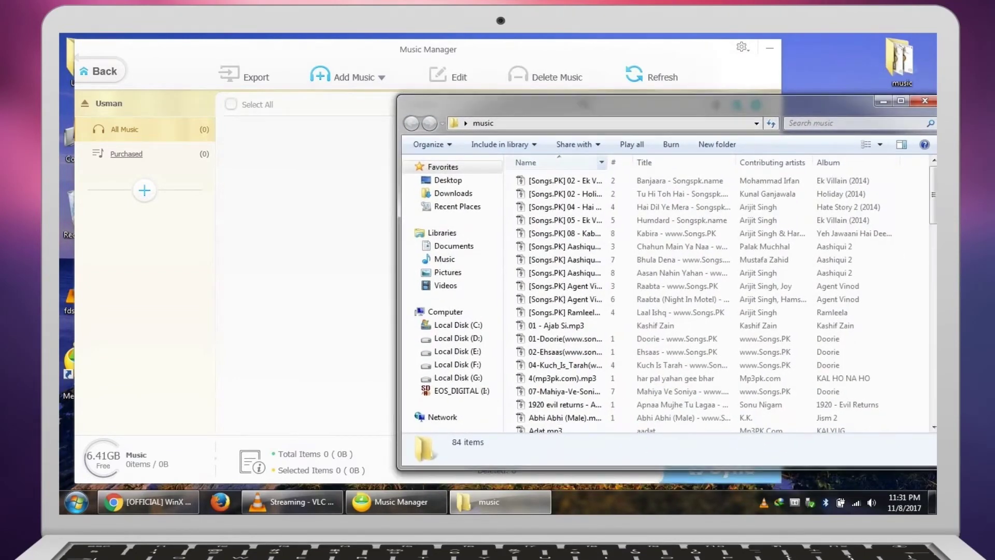
left_click_drag(607, 163, 746, 163)
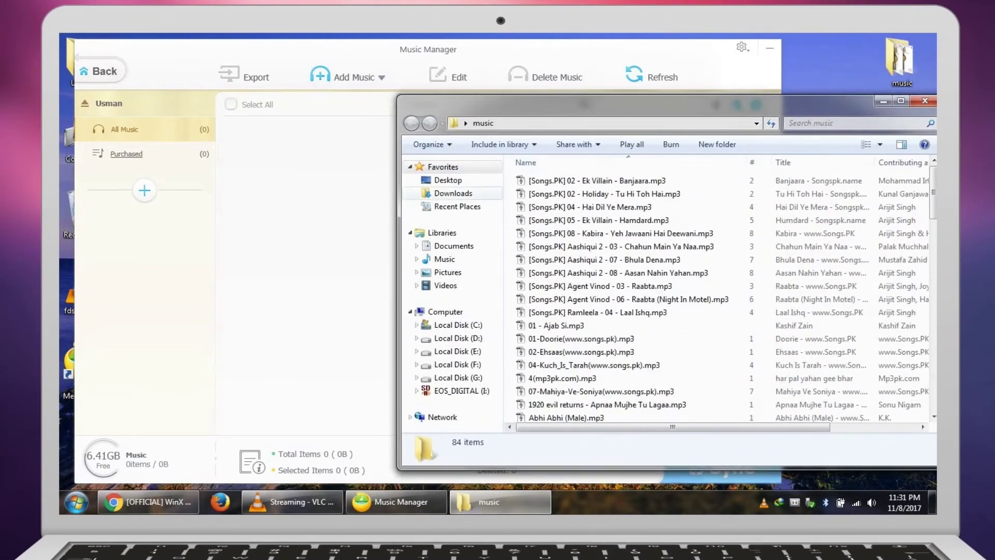
Transfer "[Songs.PK] 02 - Ek Villain - Banjaara.mp3" to the iPhone with Music Manager and start it from the phone's Songs list.
left_click_drag(596, 181, 353, 212)
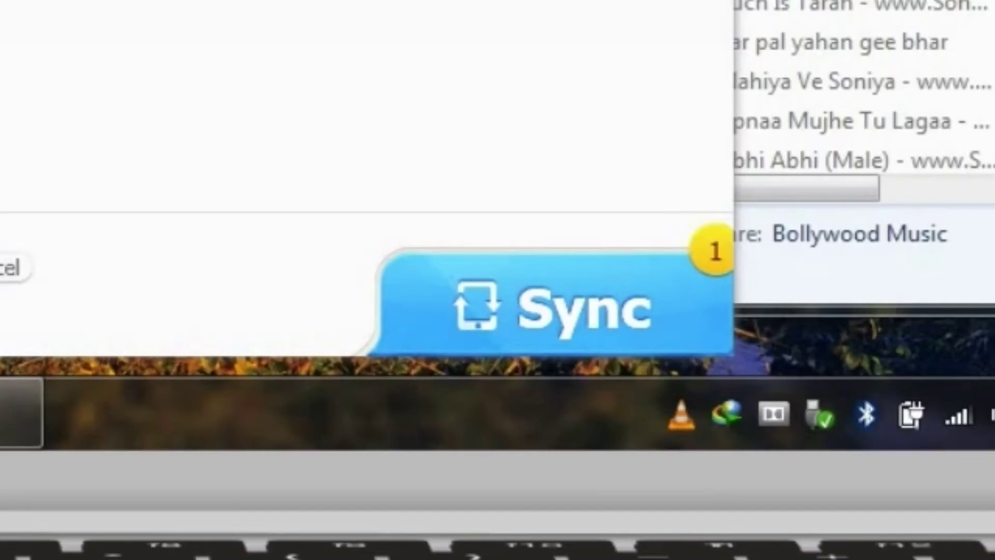
left_click(555, 308)
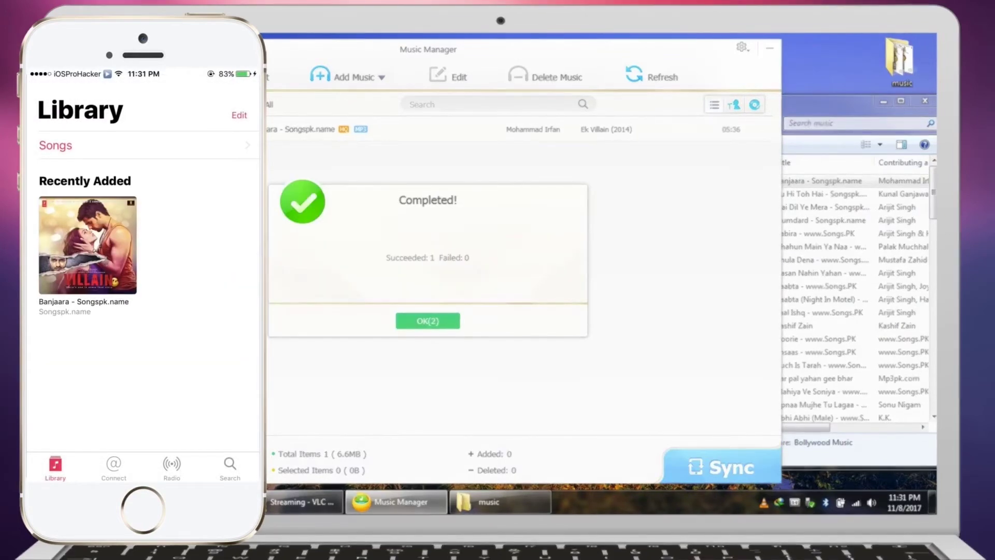
left_click(142, 146)
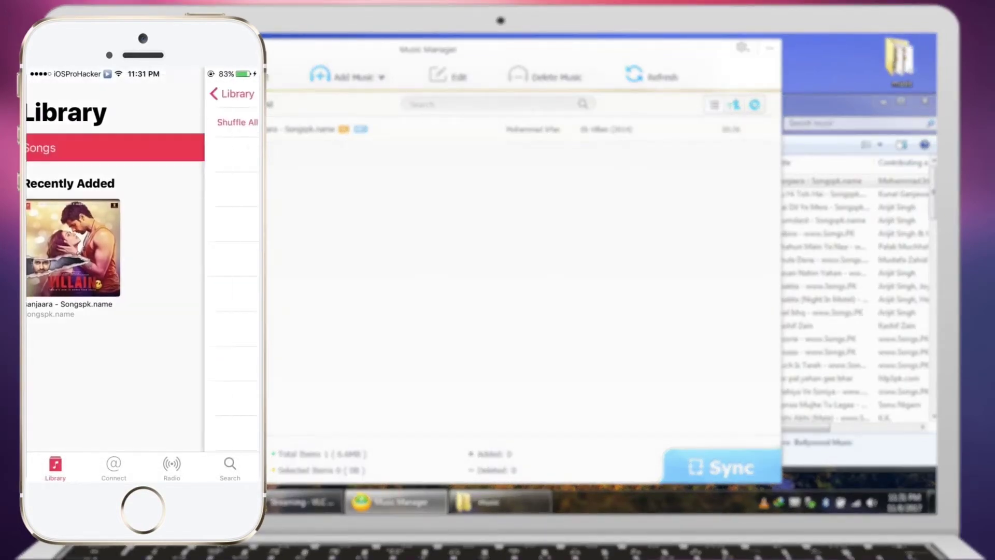
left_click(142, 155)
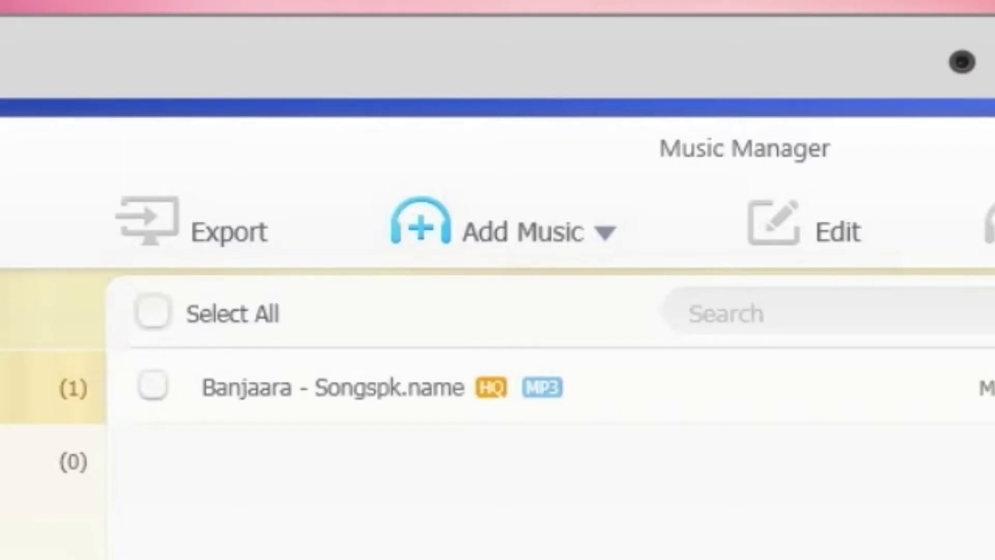
left_click(502, 226)
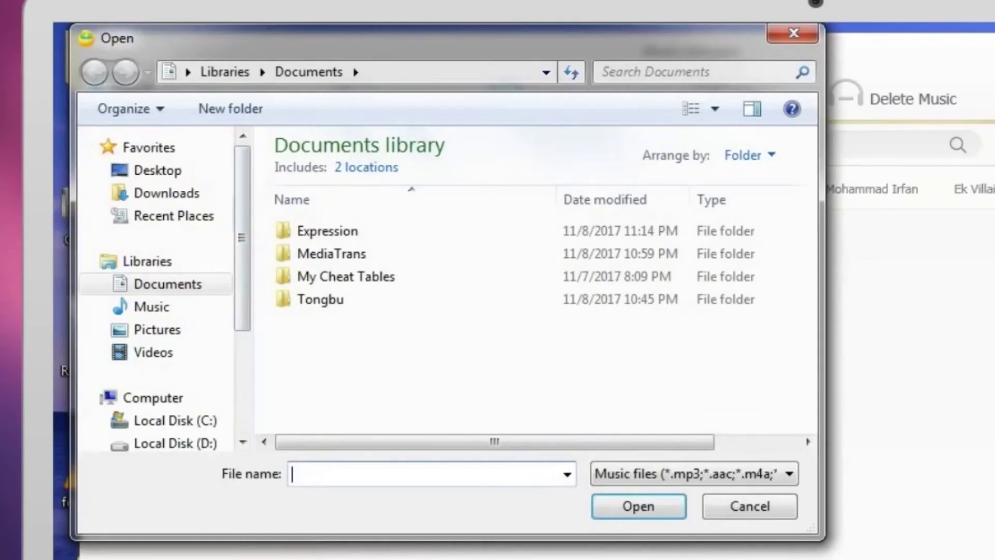
left_click(750, 506)
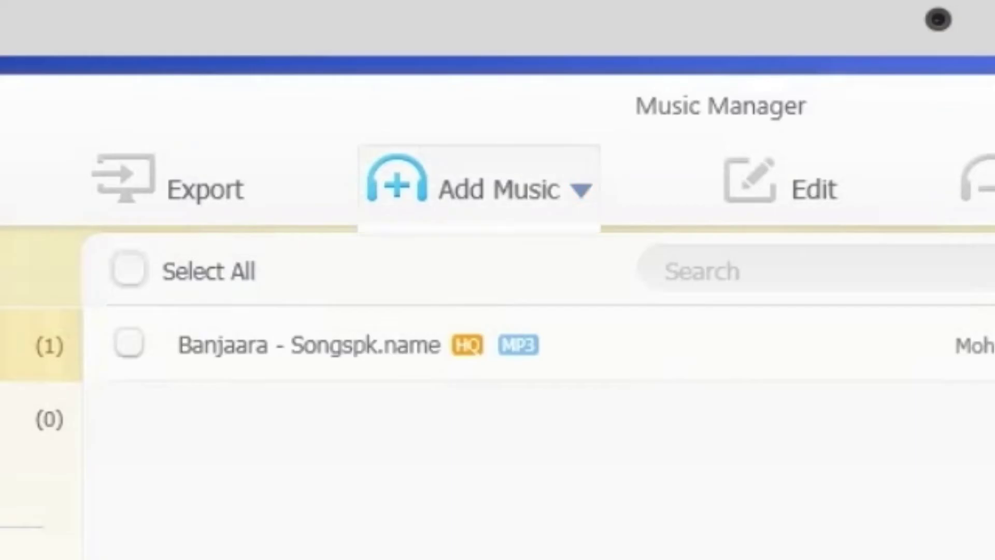
left_click(610, 99)
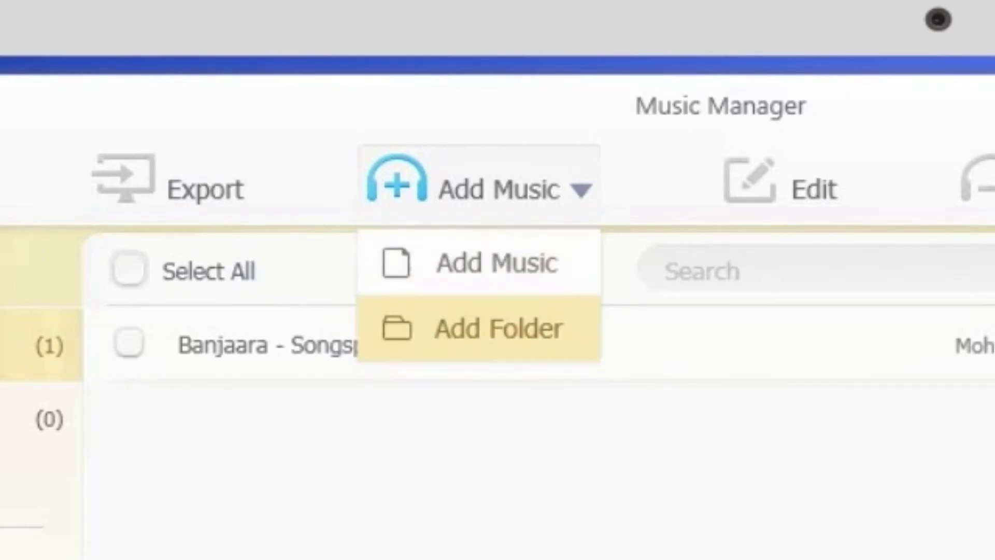
key("Escape")
Add all the remaining songs from the music folder to Music Manager and sync them to the iPhone.
key("alt+Tab")
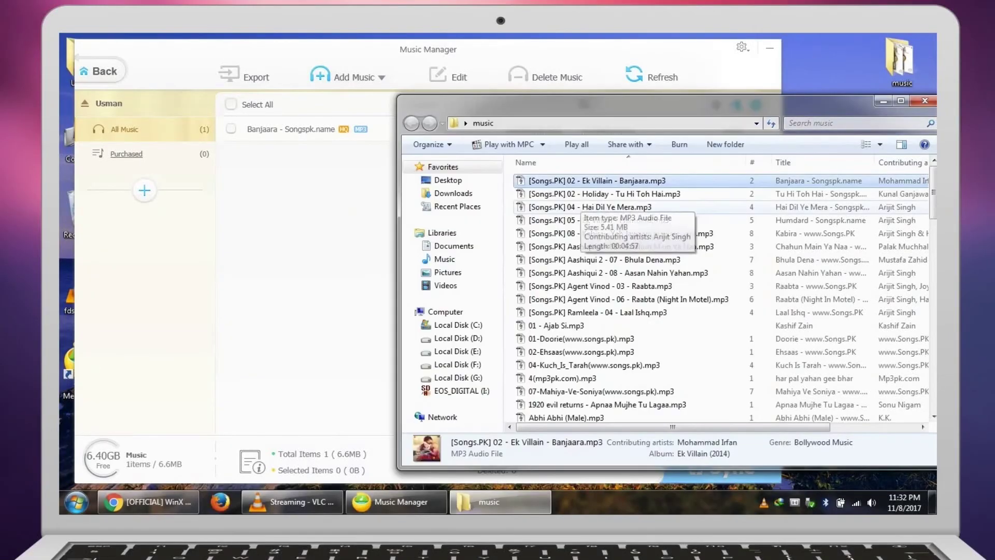
left_click_drag(511, 194, 665, 432)
left_click_drag(565, 257, 332, 295)
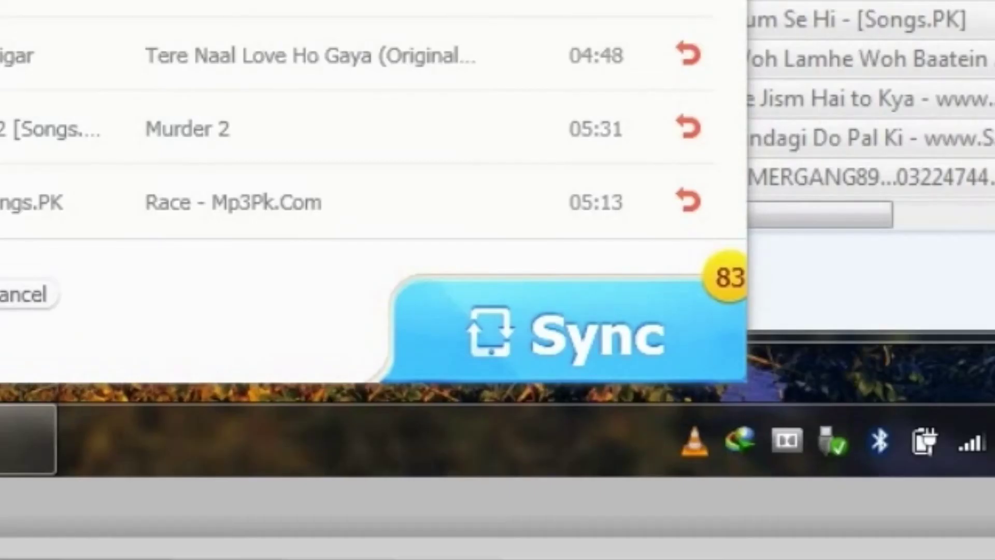
left_click(596, 334)
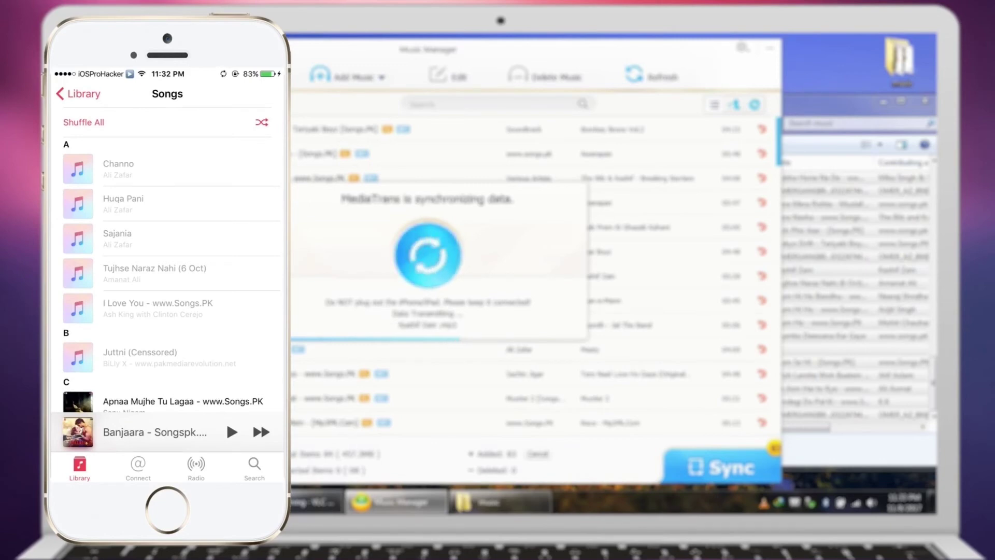
Look through the iPhone's Songs list to check which songs have been transferred.
scroll(167, 270, "down", 8)
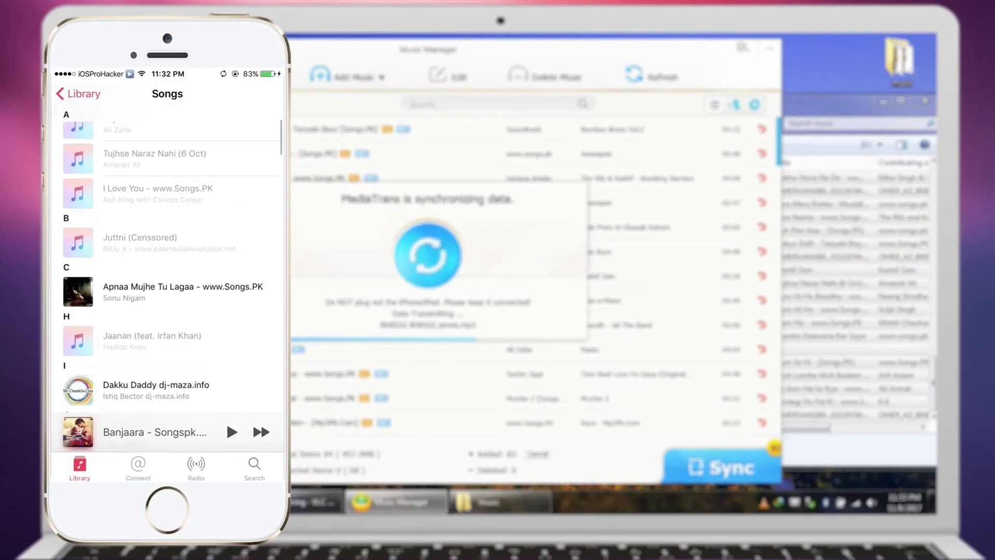
scroll(168, 269, "down", 6)
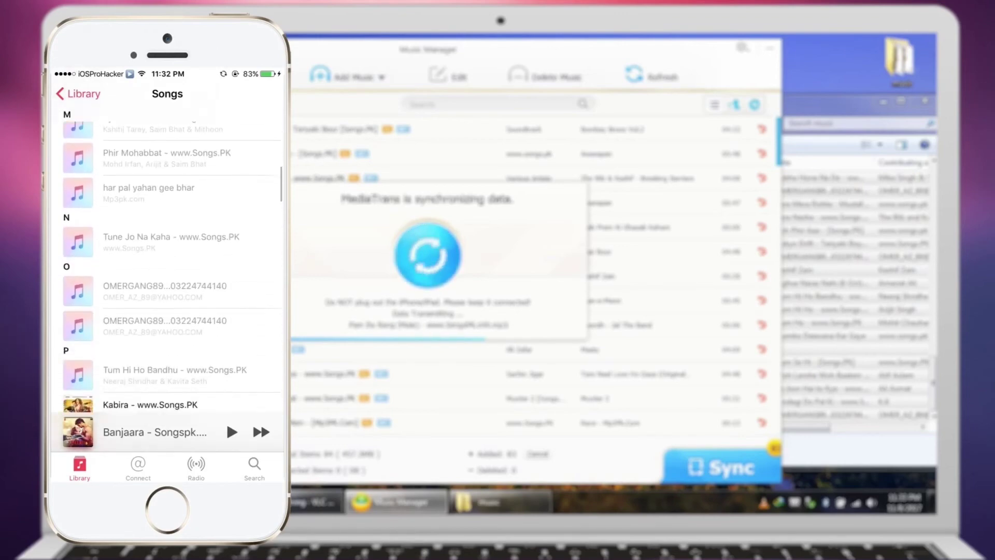
scroll(169, 270, "down", 3)
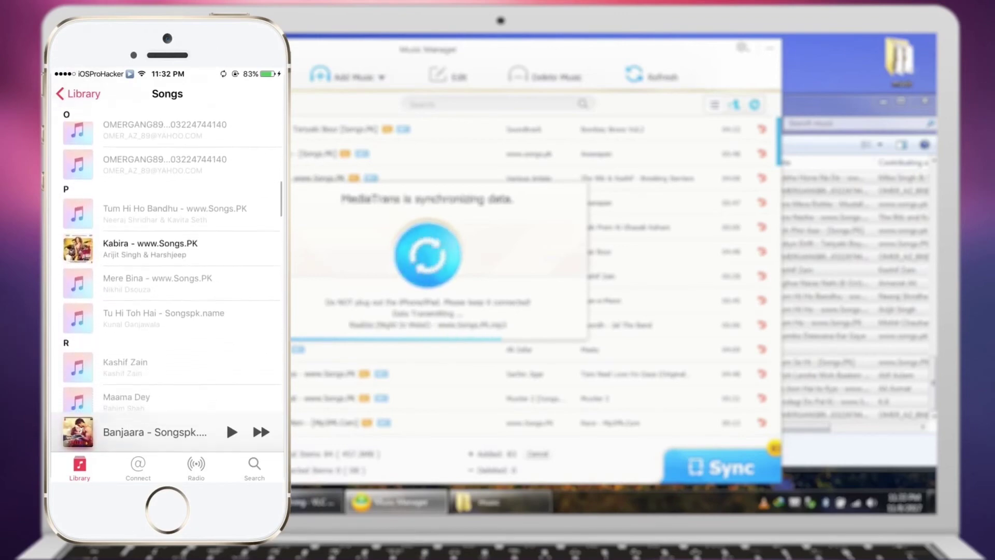
scroll(169, 269, "down", 10)
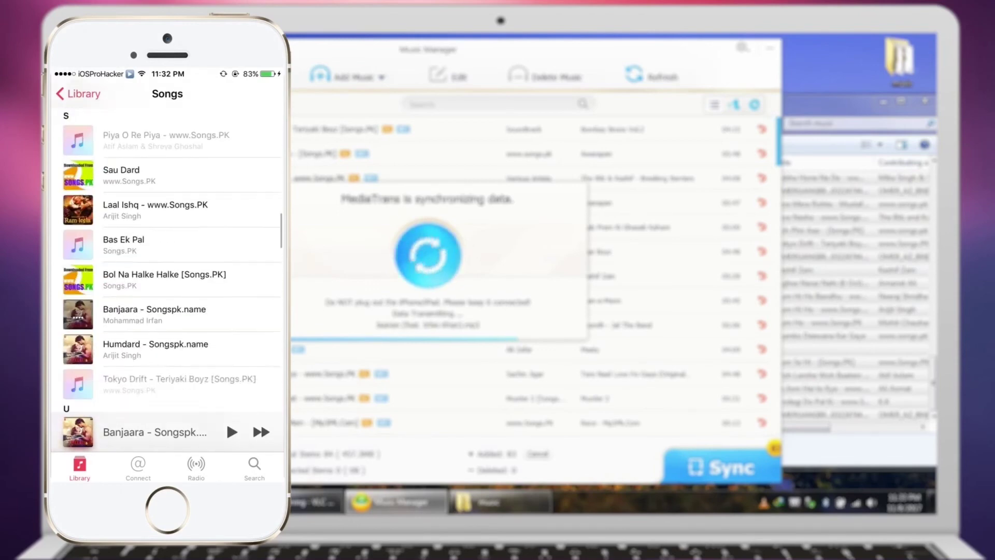